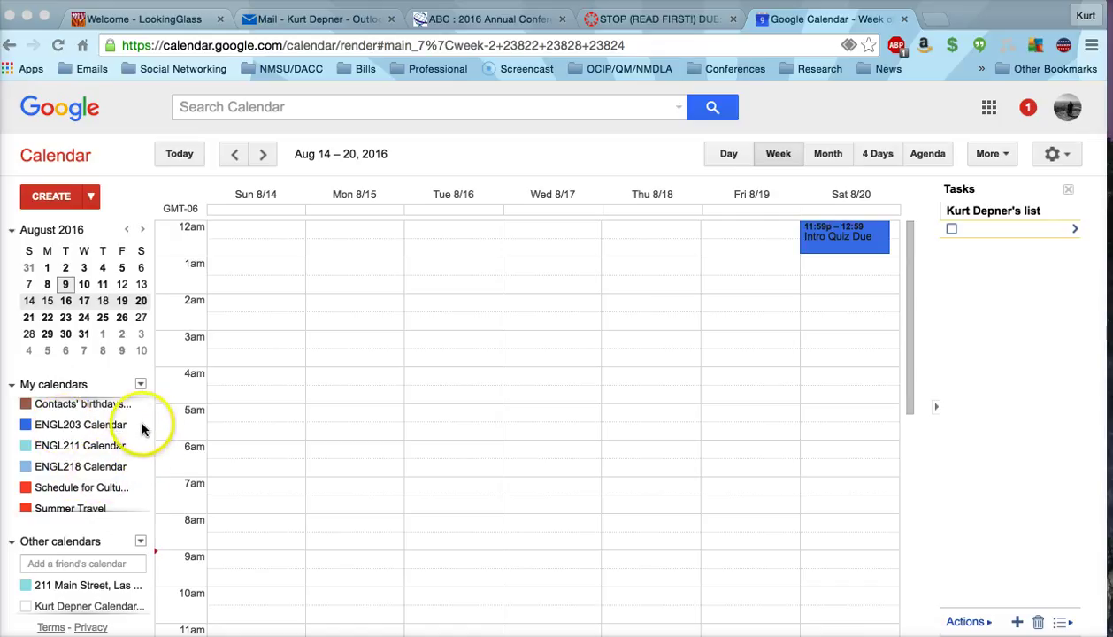
Show the options available for My calendars, including creating a new calendar, without choosing one.
click(140, 385)
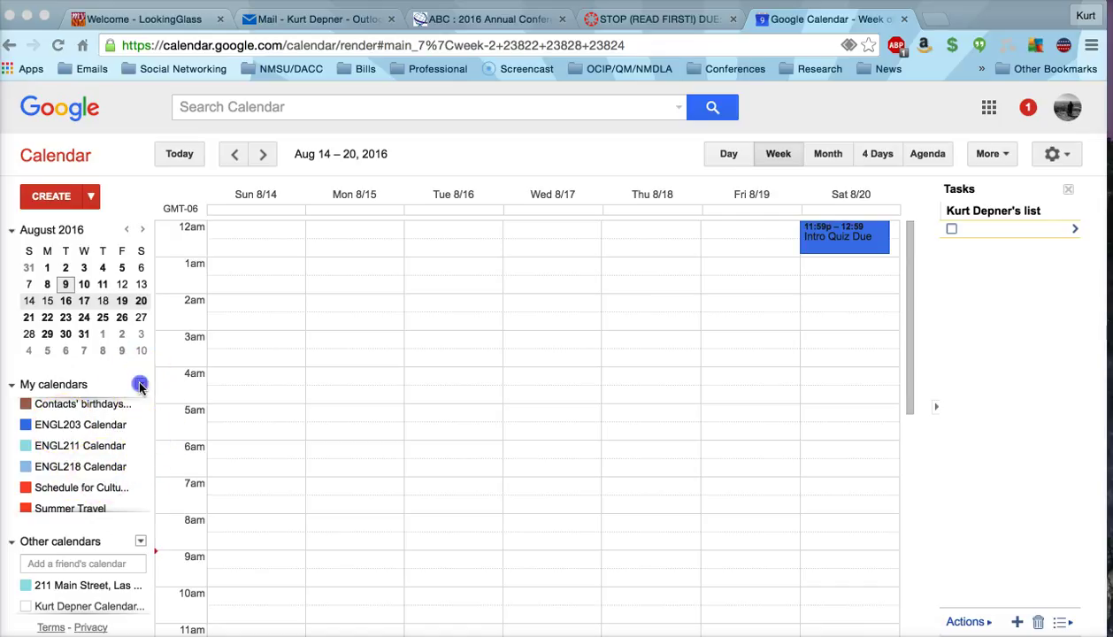
click(140, 385)
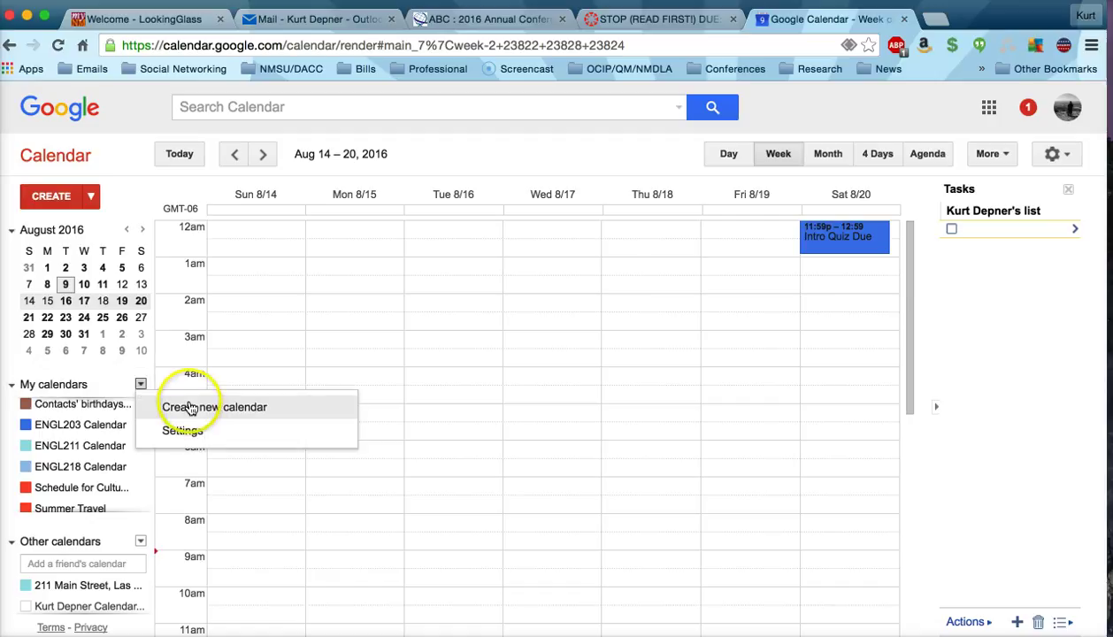
click(140, 384)
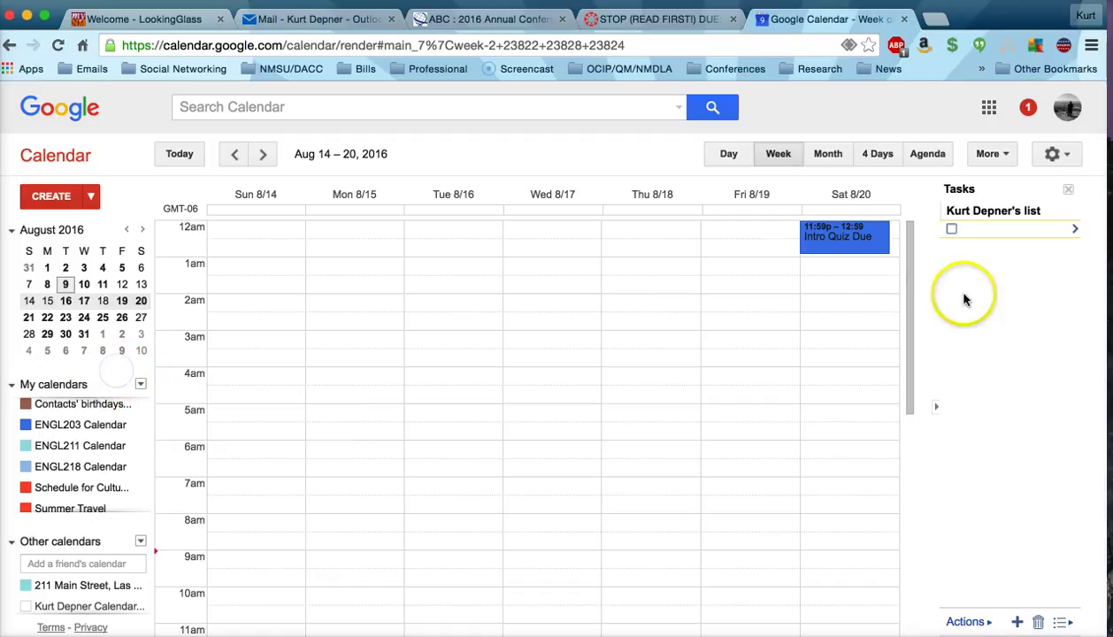
Look through the Google apps list to locate Calendar, and close the list.
click(990, 109)
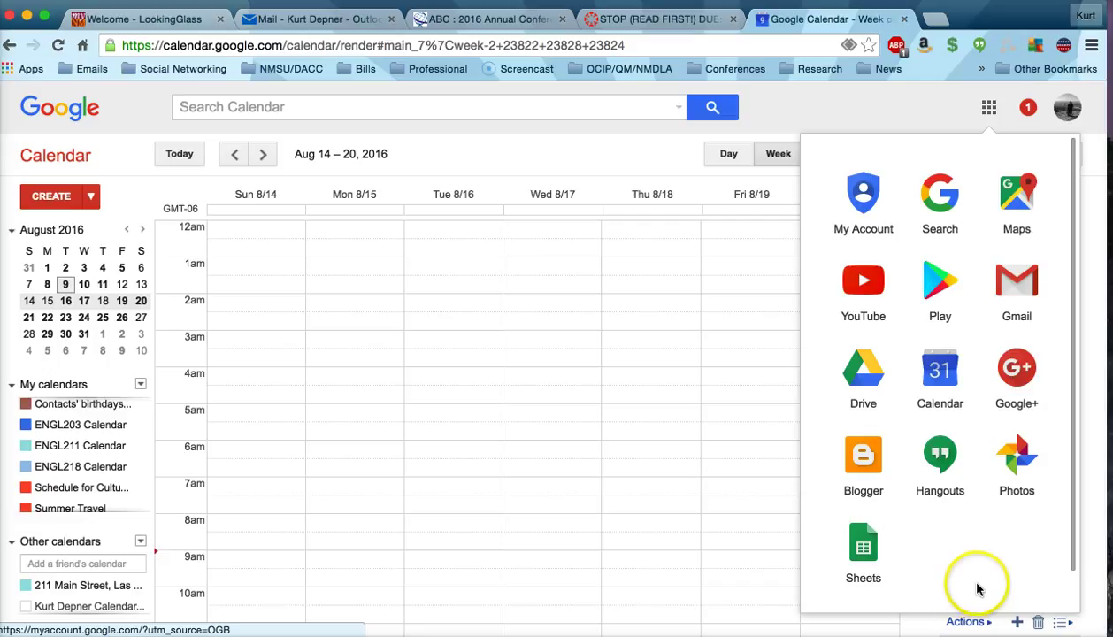
scroll(1070, 576, down, 2)
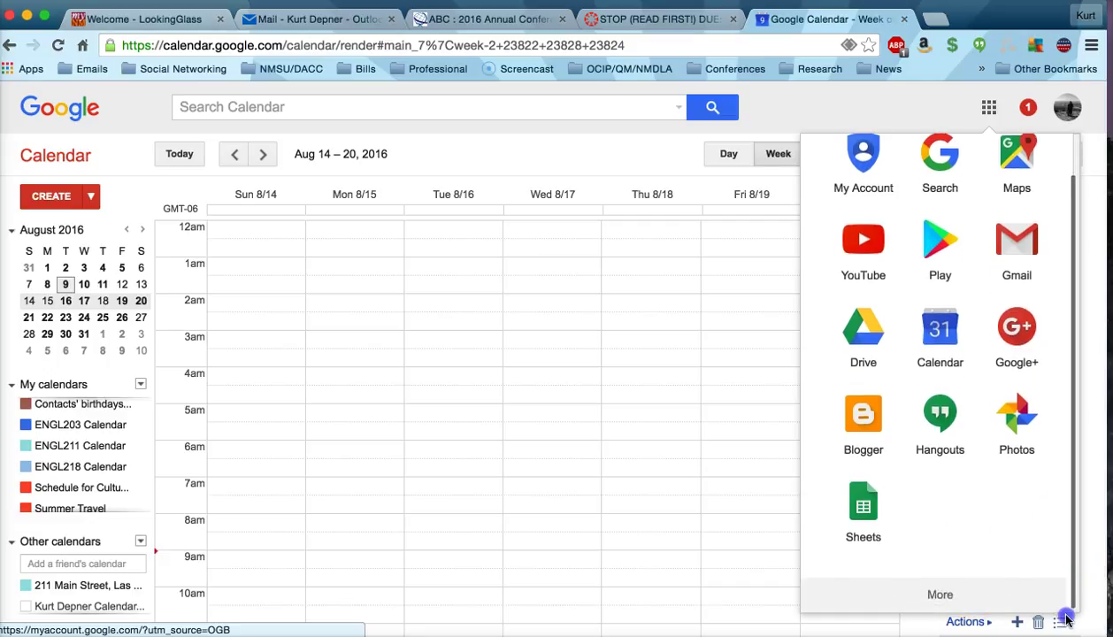
click(1070, 523)
drag(1071, 523, 1055, 445)
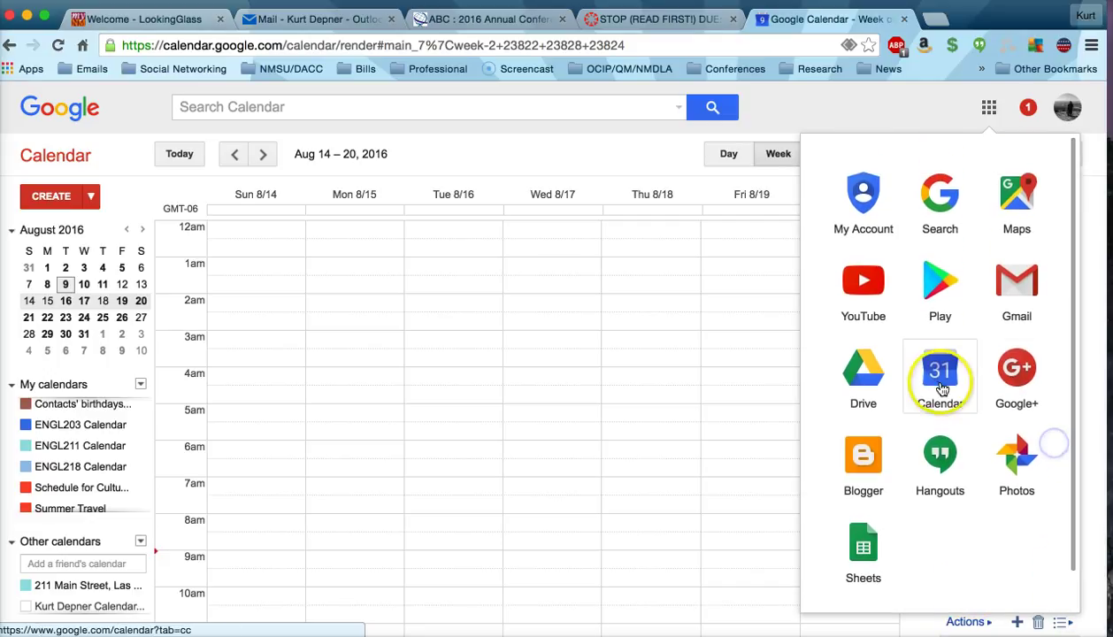
click(133, 98)
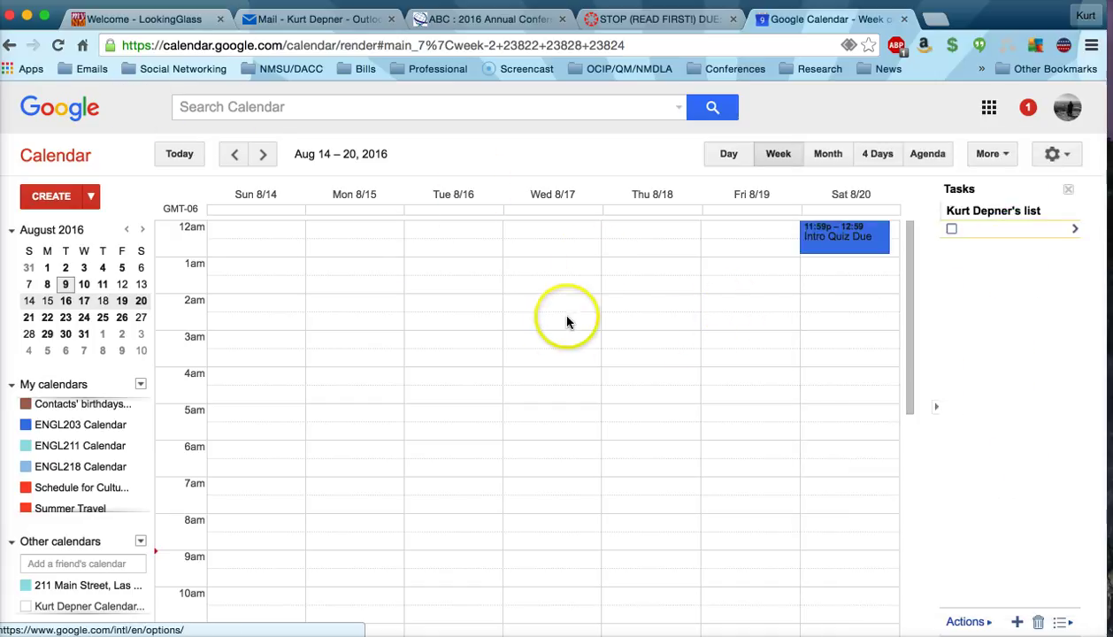
Advance the week view through Aug 21 – 27 to Aug 28 – Sep 3, 2016, reviewing the scheduled events.
click(263, 156)
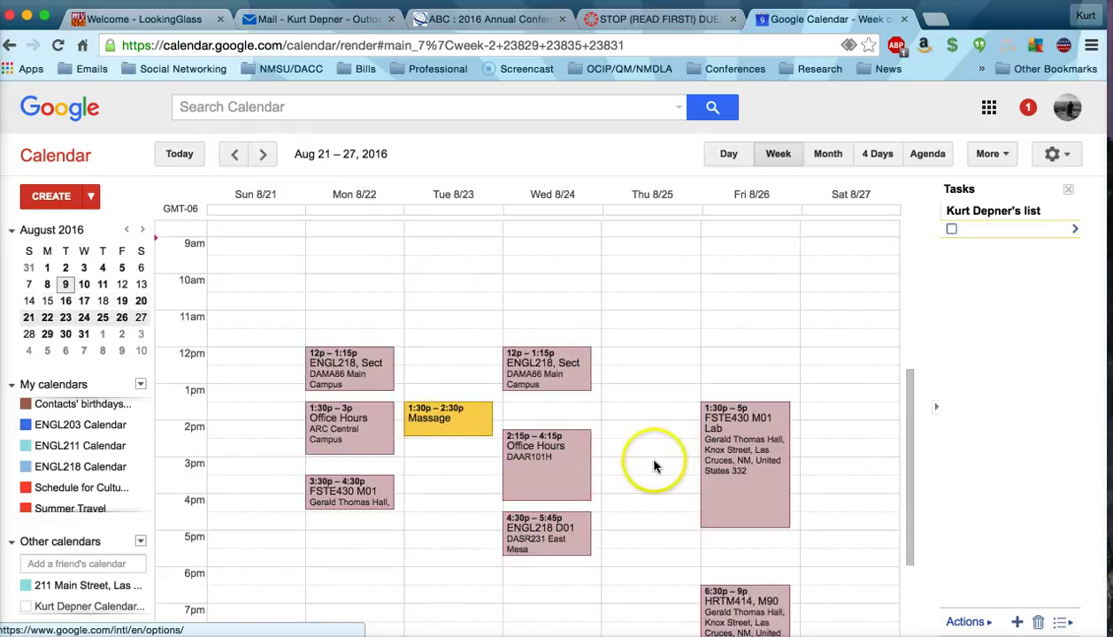
scroll(651, 462, down, 2)
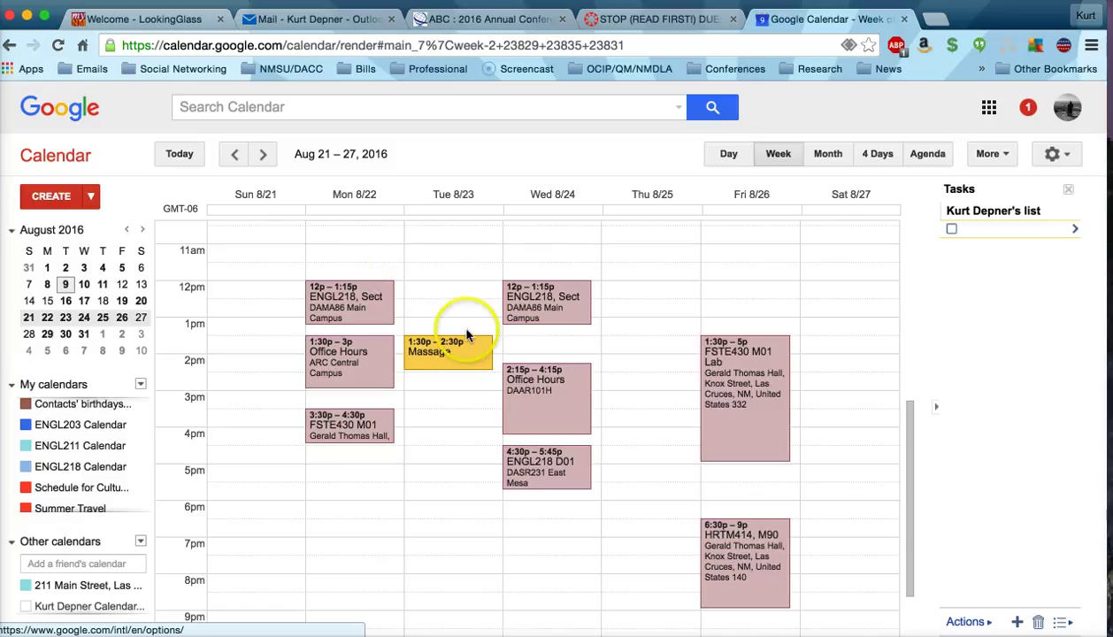
click(263, 155)
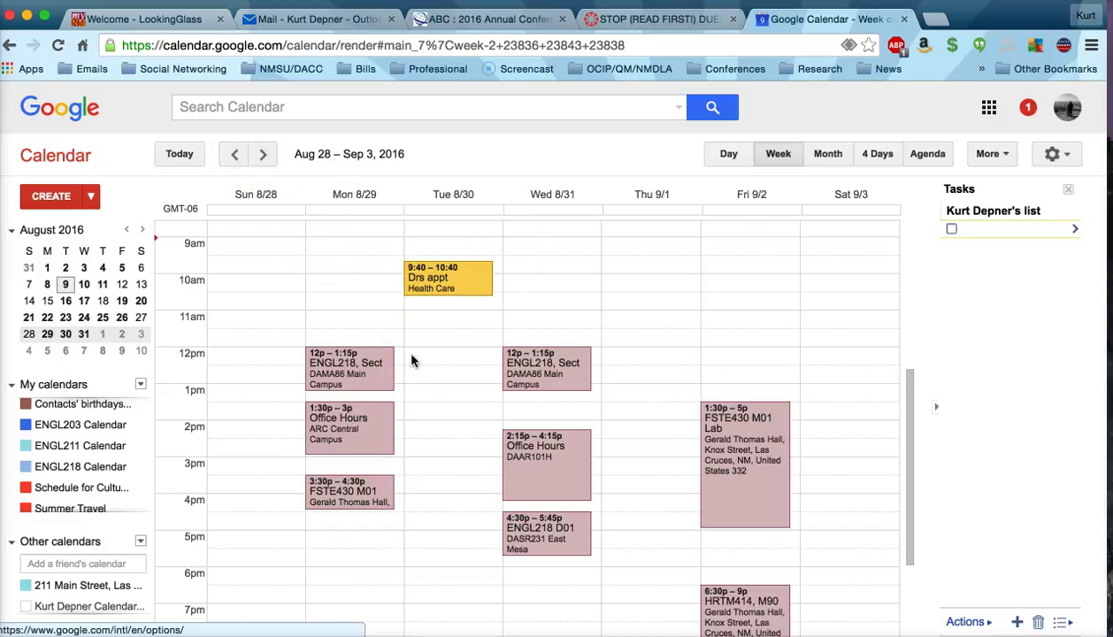
Add a 10-minute notification to the Office Hours event on Monday 8/29, keeping the type as Notification.
double_click(361, 426)
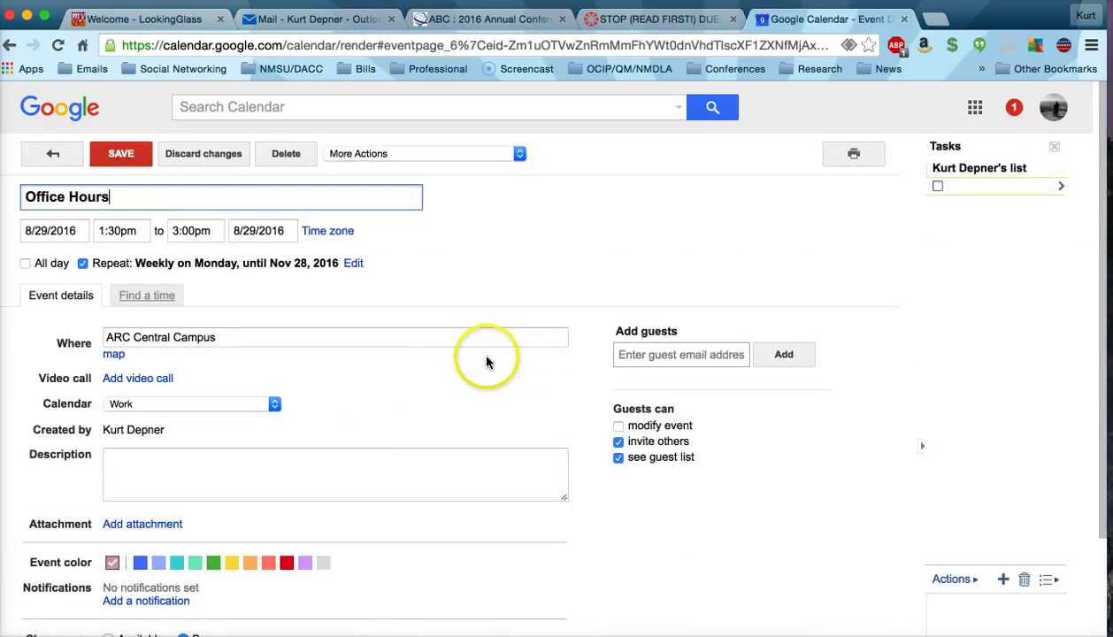
scroll(354, 415, down, 1)
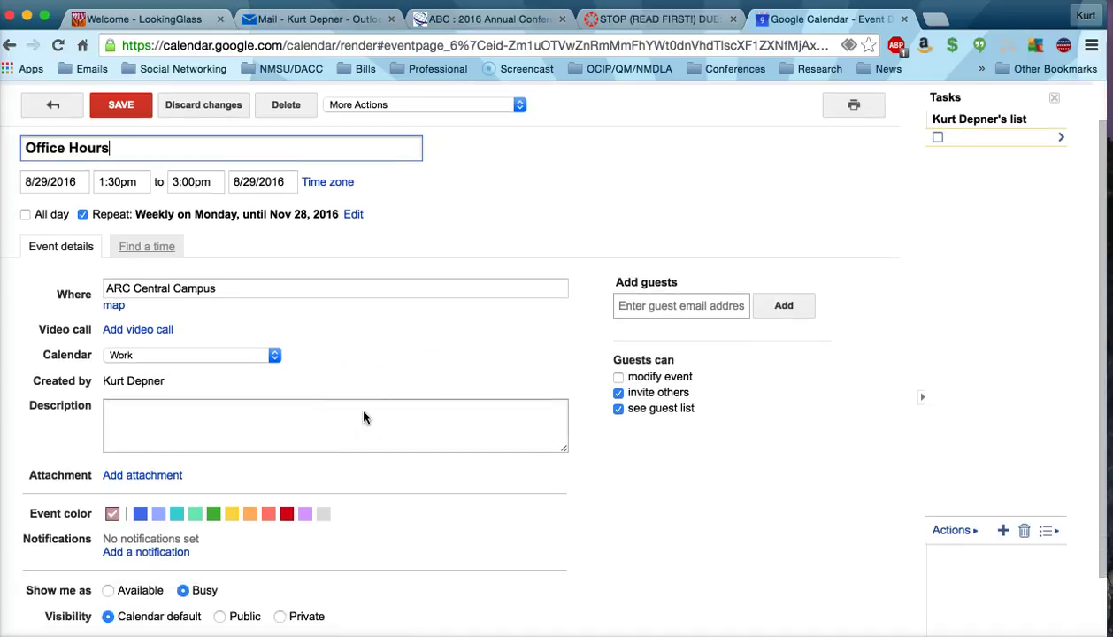
scroll(363, 417, down, 2)
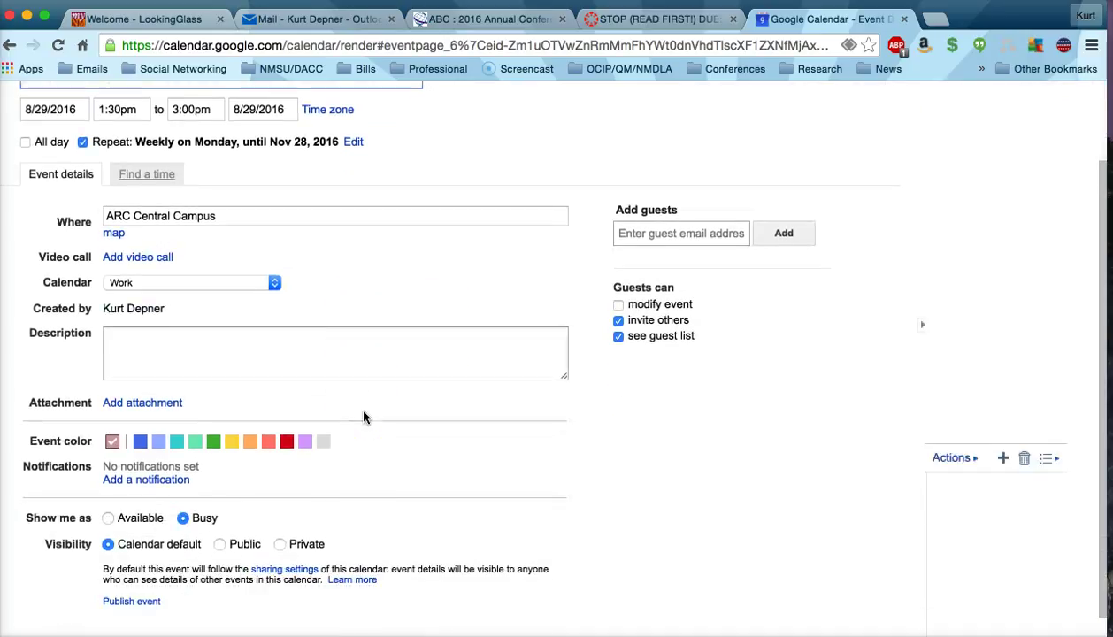
click(156, 483)
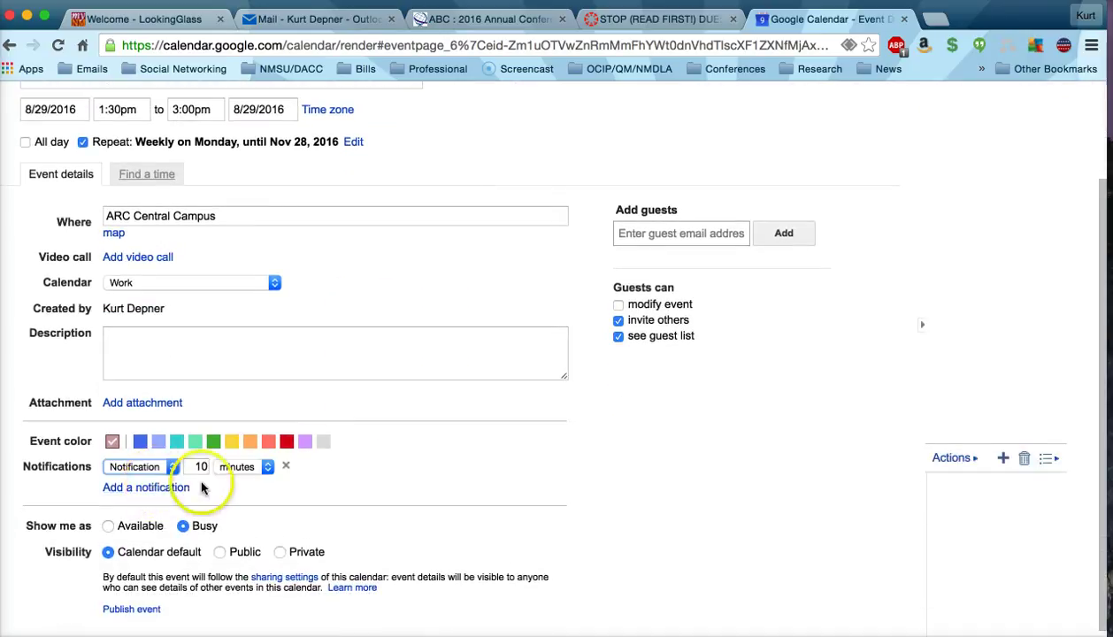
click(129, 467)
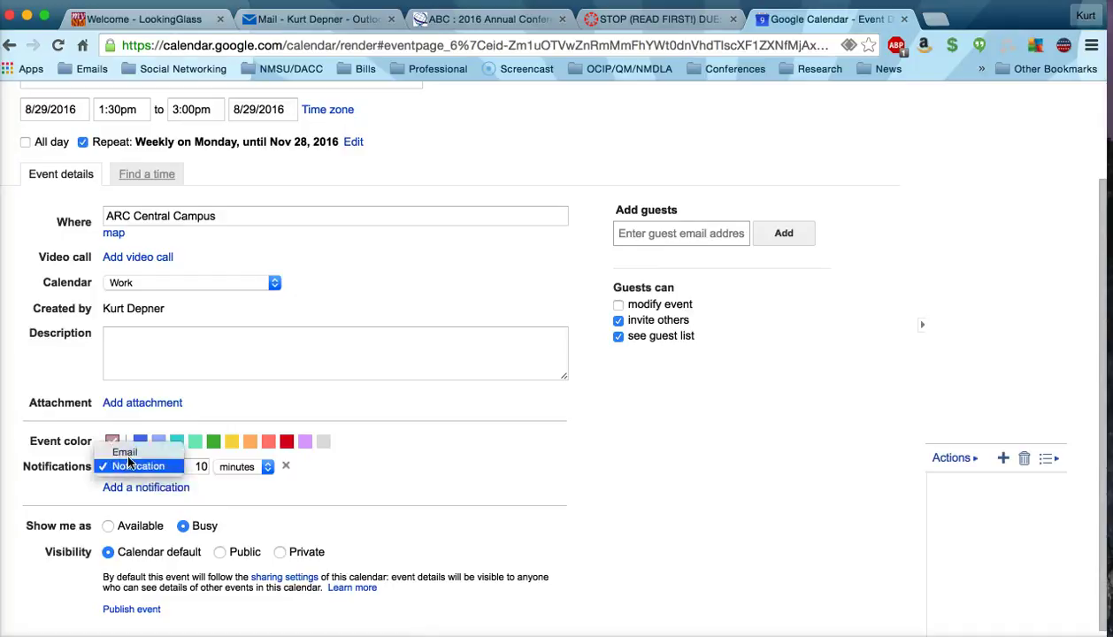
click(132, 469)
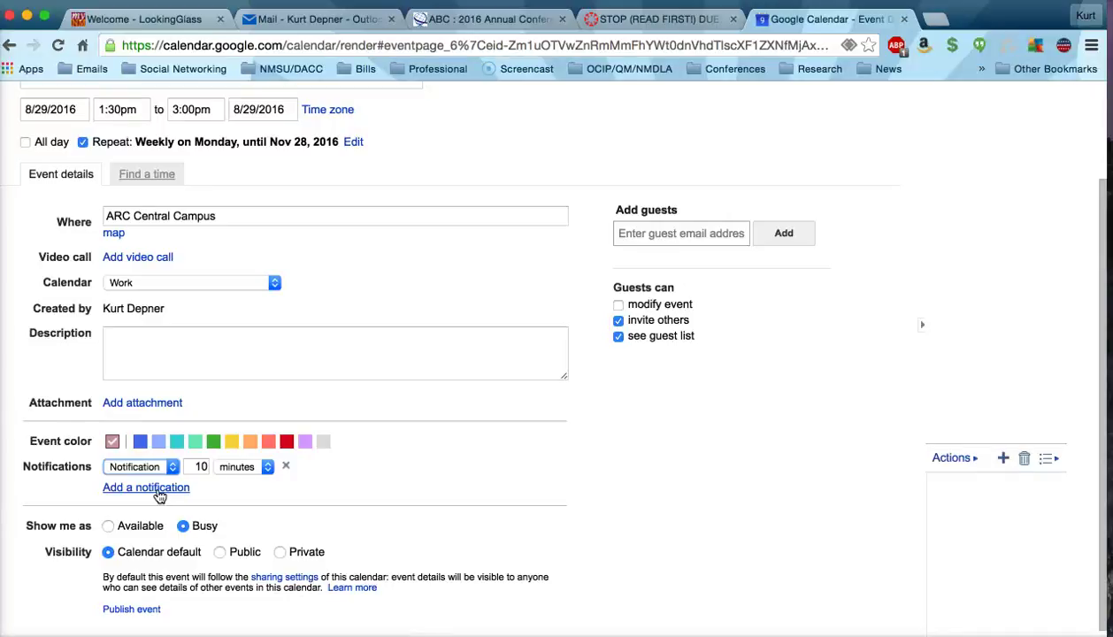
Leave the Office Hours event and discard its unsaved changes.
scroll(202, 398, up, 3)
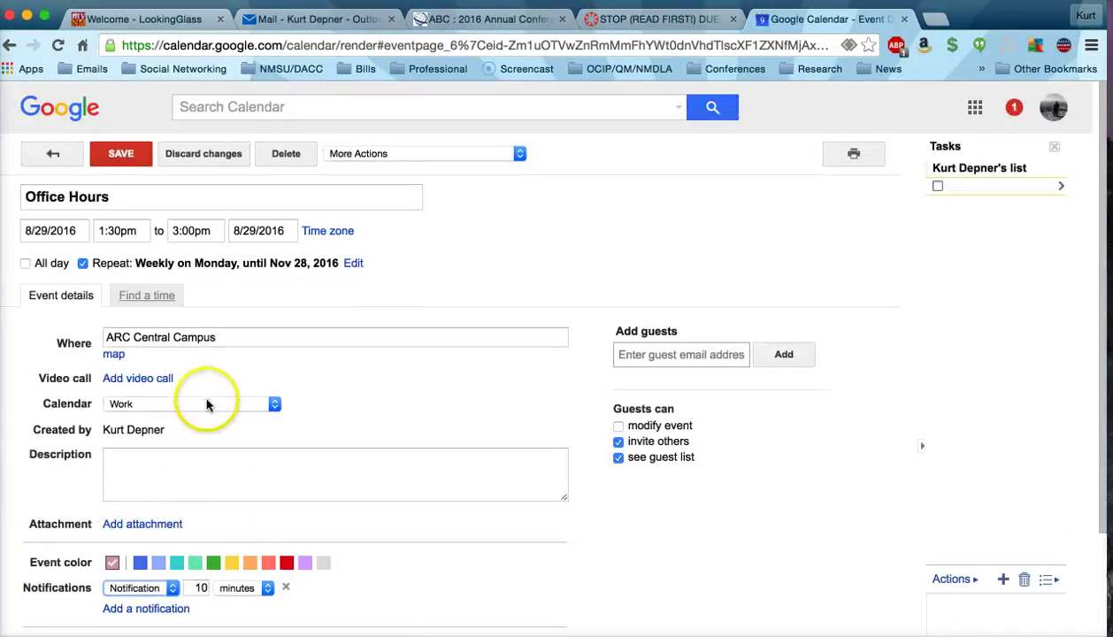
click(52, 153)
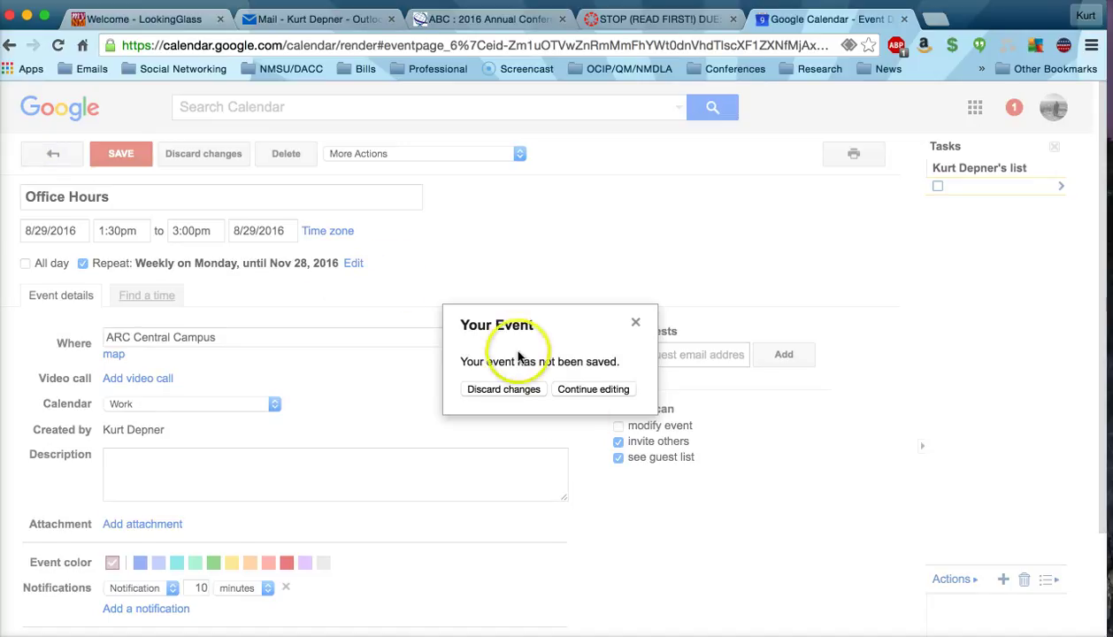
click(513, 390)
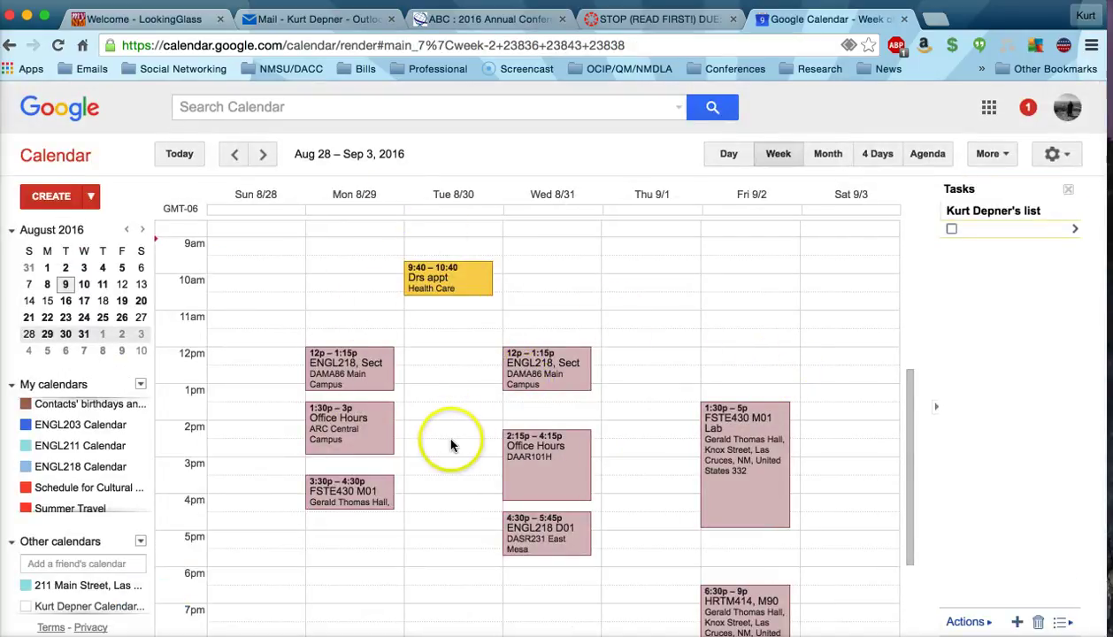
Toggle the visibility of the ENGL203 calendar off and back on.
click(62, 430)
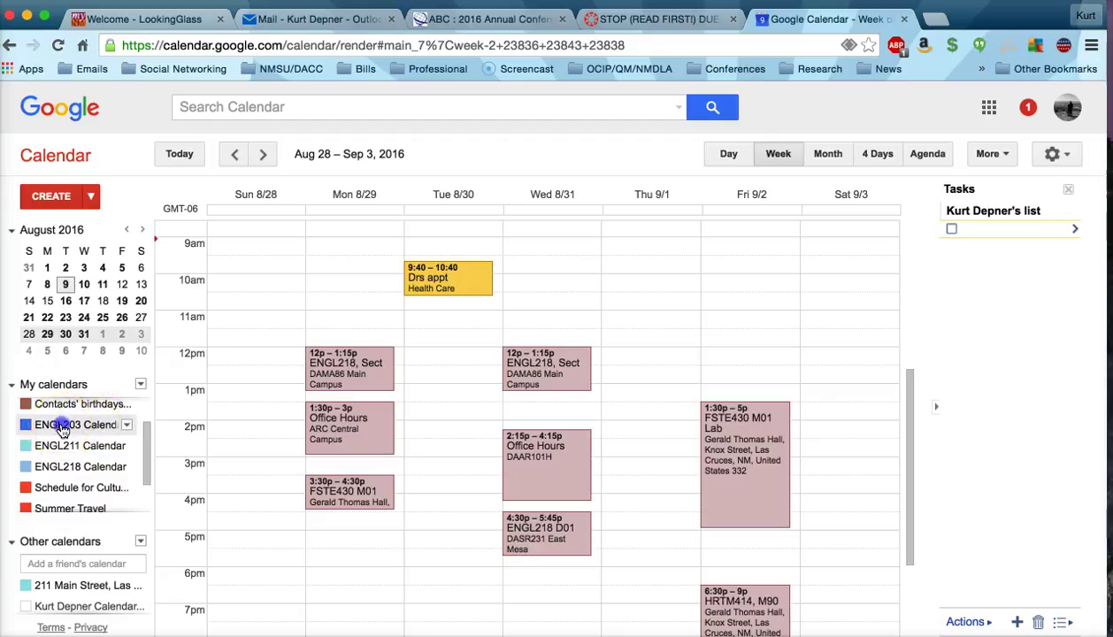
click(26, 425)
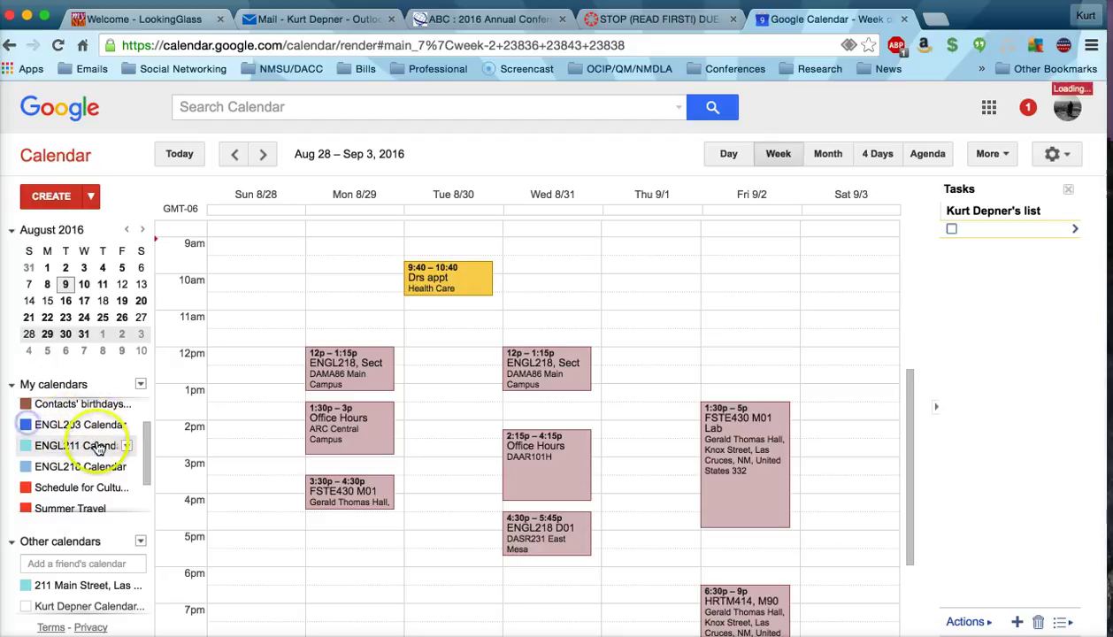
Advance the week view to Sep 4 – 10, 2016 and look at the late-evening ENGL203 deadlines.
scroll(483, 394, down, 2)
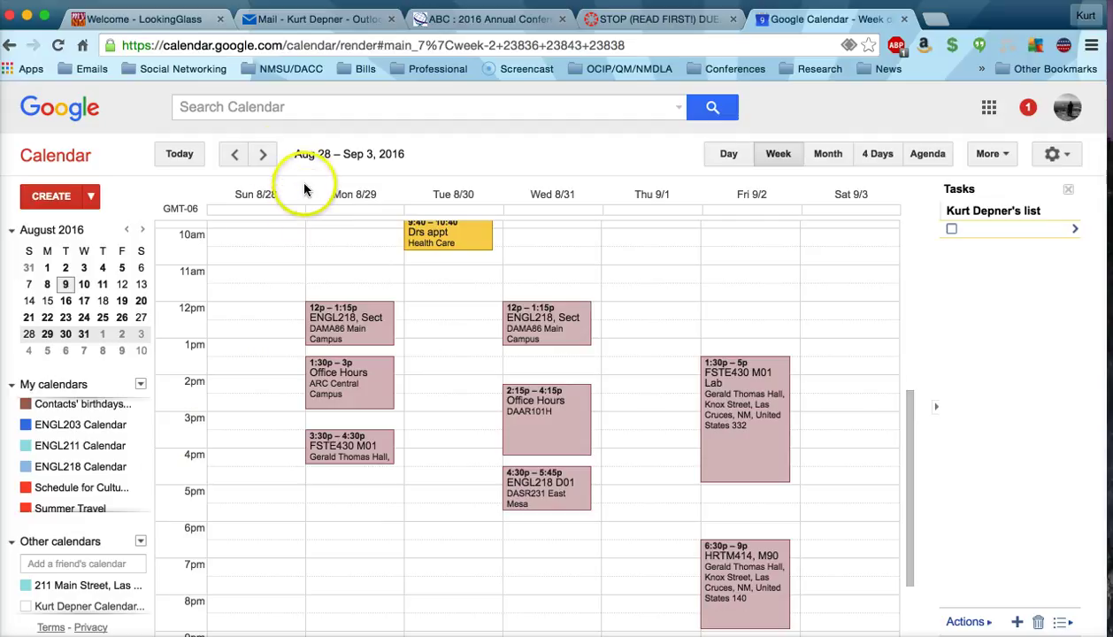
click(263, 154)
scroll(455, 450, down, 5)
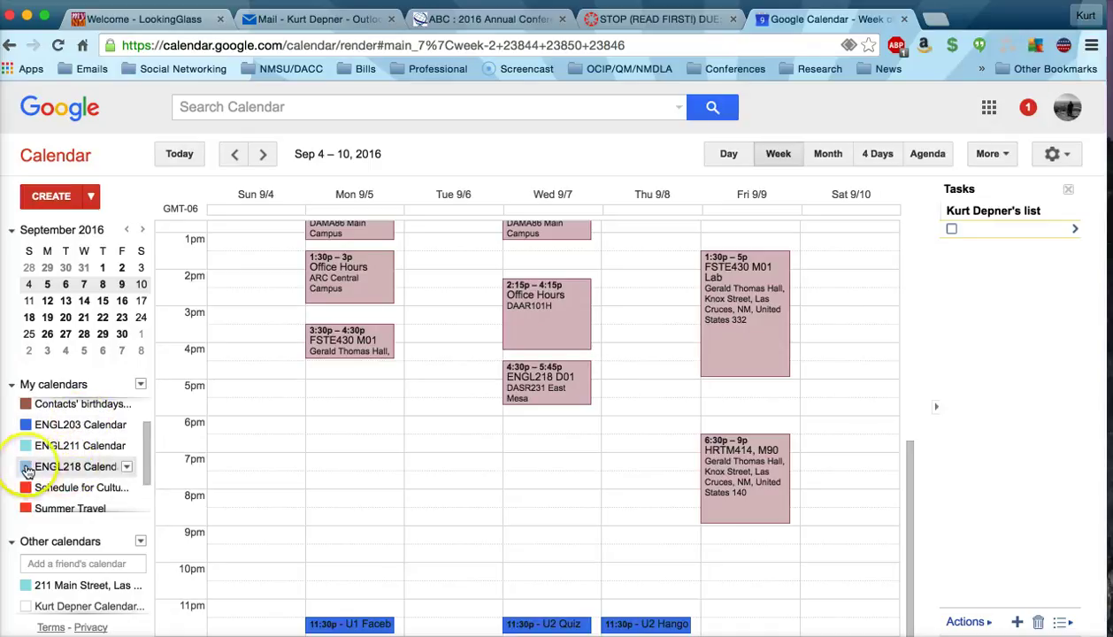
View the sharing settings of the ENGL218 calendar and return to the calendar without changing them.
click(127, 466)
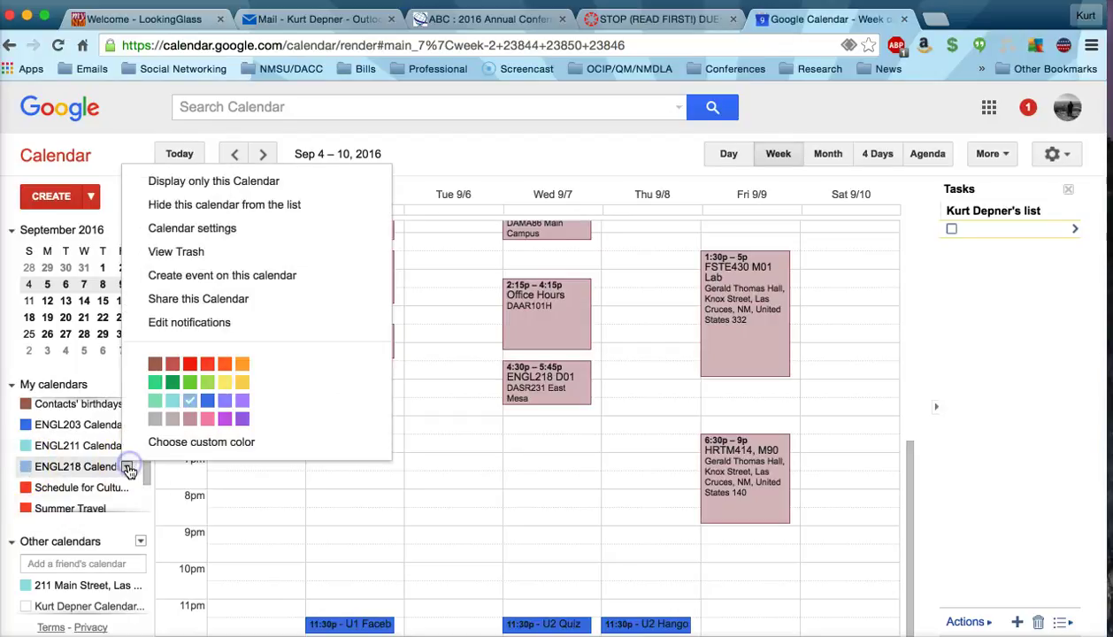
click(220, 303)
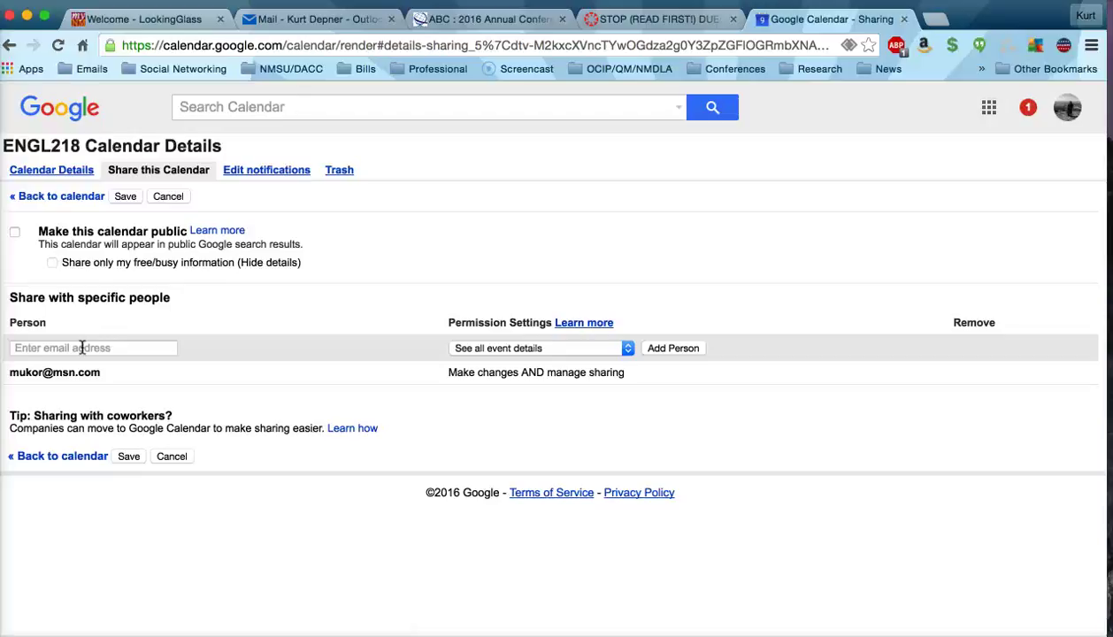
click(57, 197)
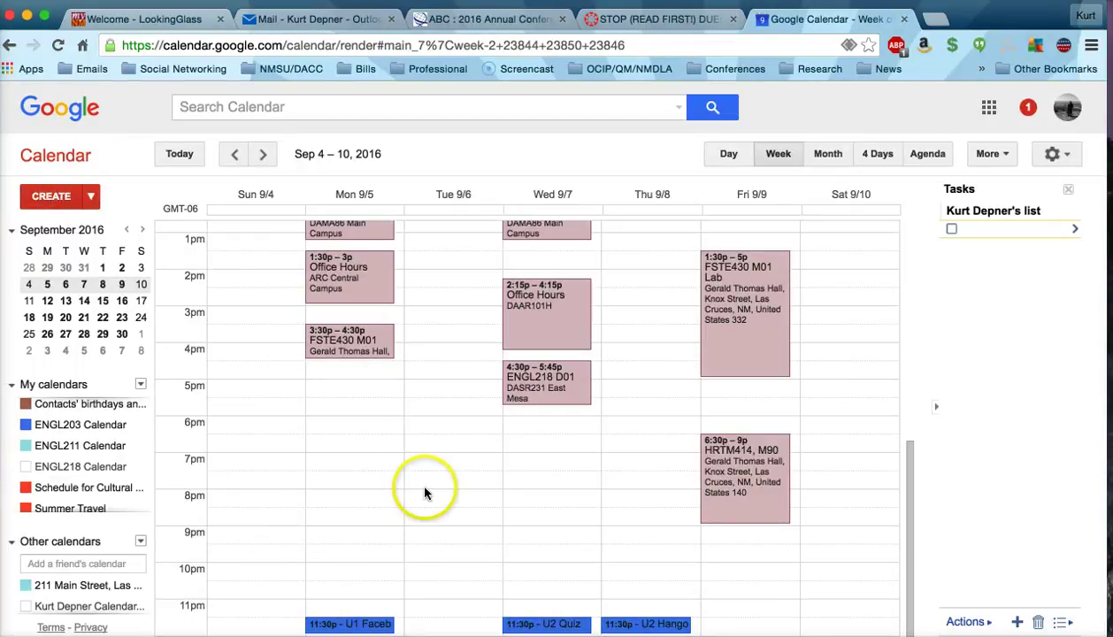
Review the Sep 4 – 10 deadlines and advance the week view to Sep 11 – 17, 2016.
scroll(430, 470, up, 1)
scroll(430, 471, down, 1)
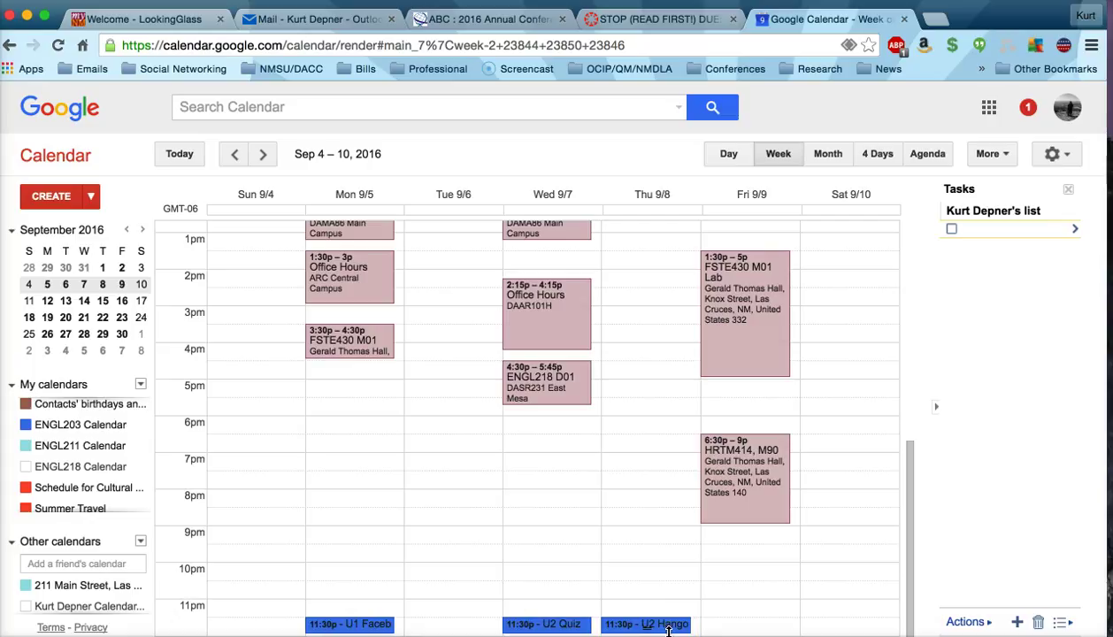
click(264, 154)
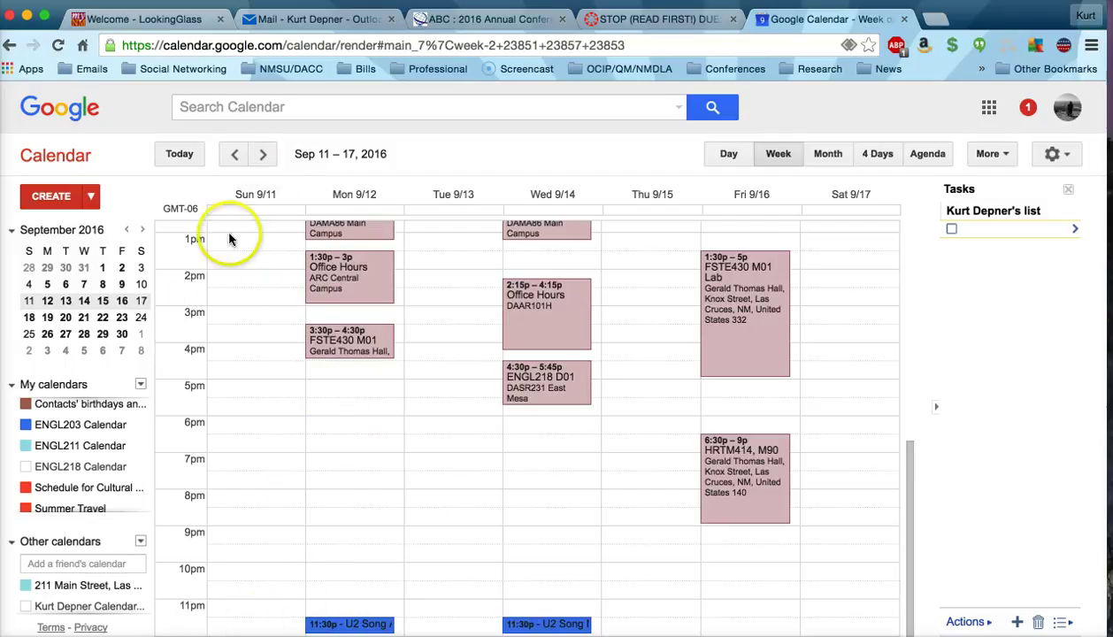
click(257, 611)
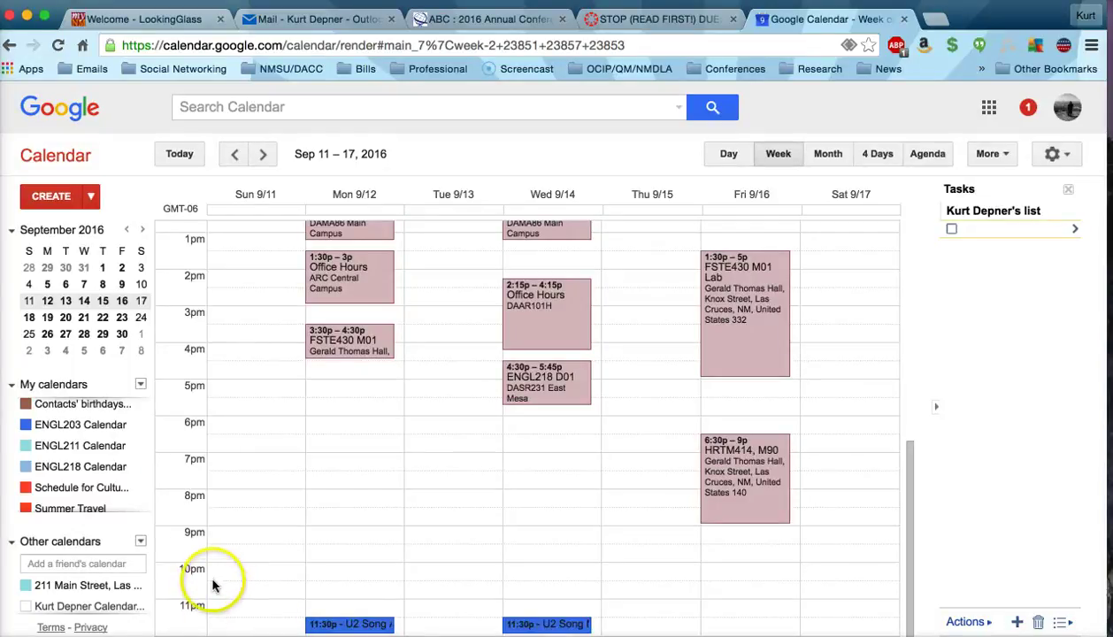
scroll(81, 451, up, 1)
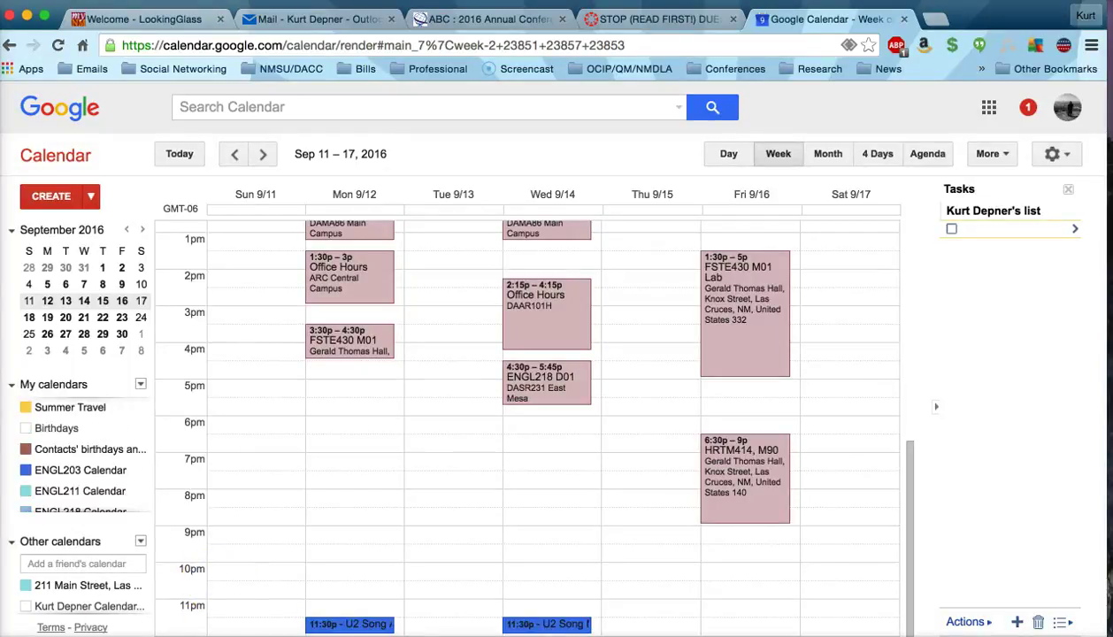